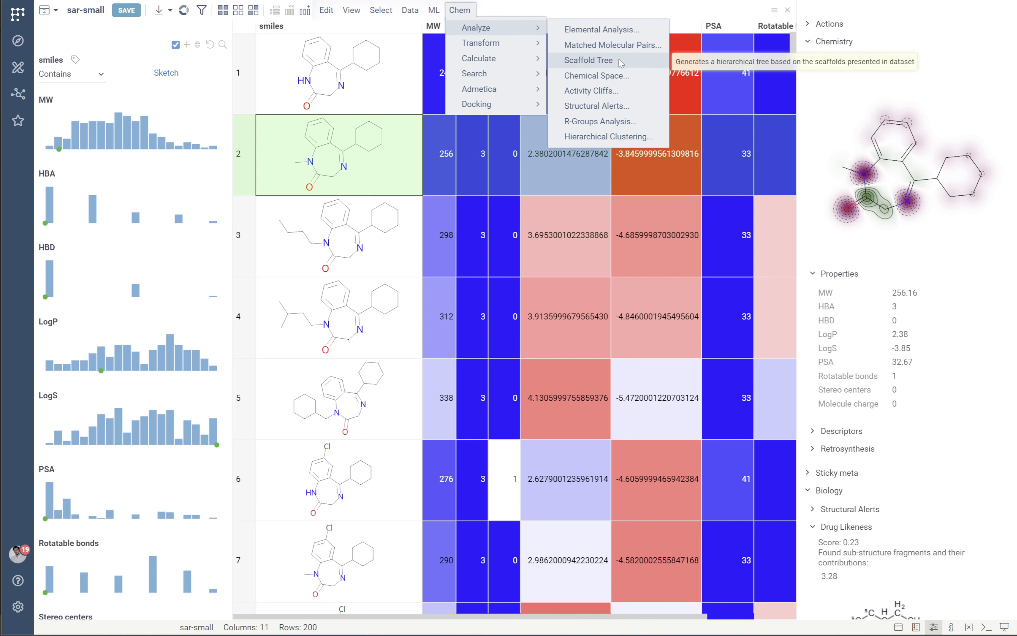
# Generate a scaffold tree for the sar-small dataset and collapse both third-level scaffold branches.
pyautogui.click(627, 62)
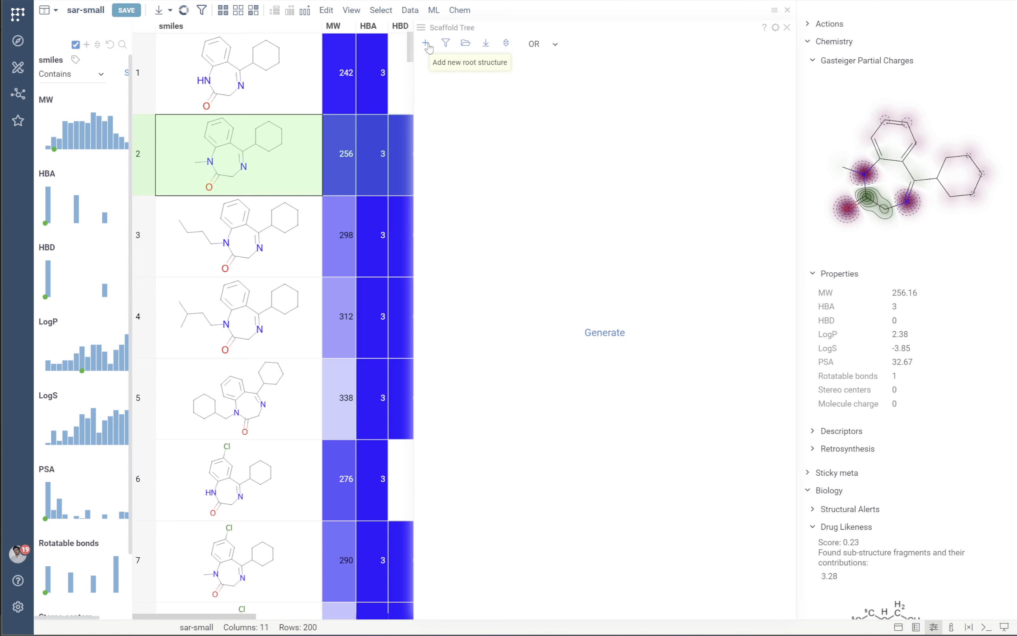
pyautogui.click(618, 337)
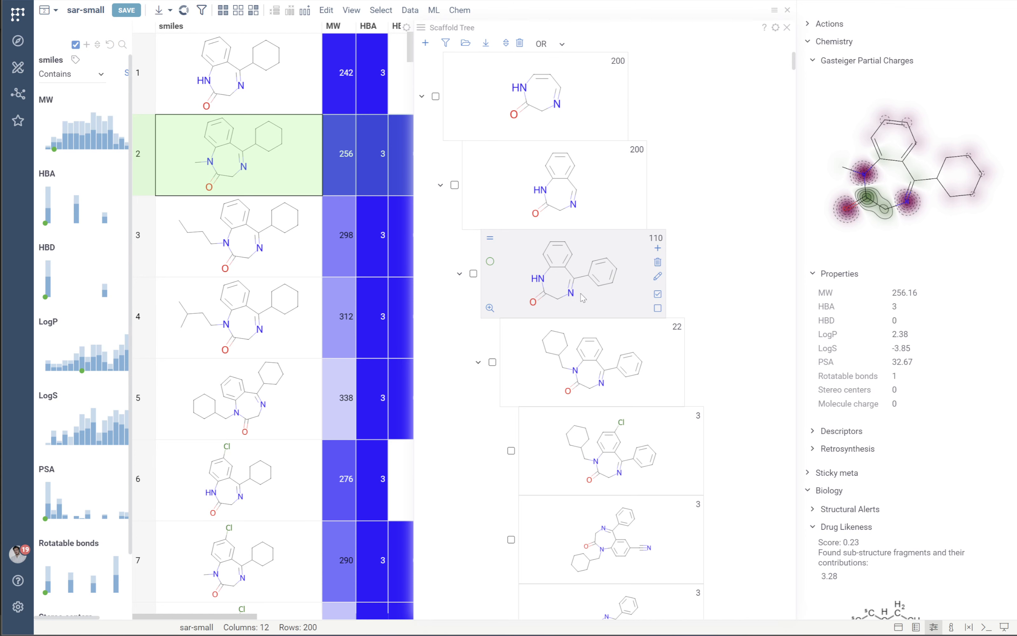
pyautogui.click(460, 274)
pyautogui.click(460, 363)
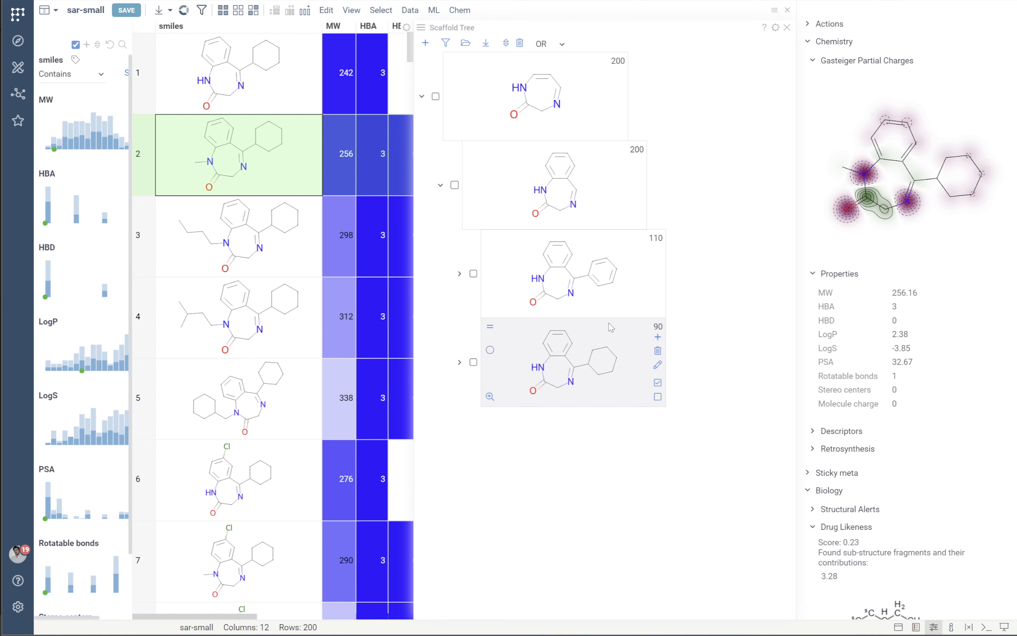
# Filter the rows by the phenyl-substituted third-level scaffold and assign it the bright green colour #00ff00.
pyautogui.click(599, 258)
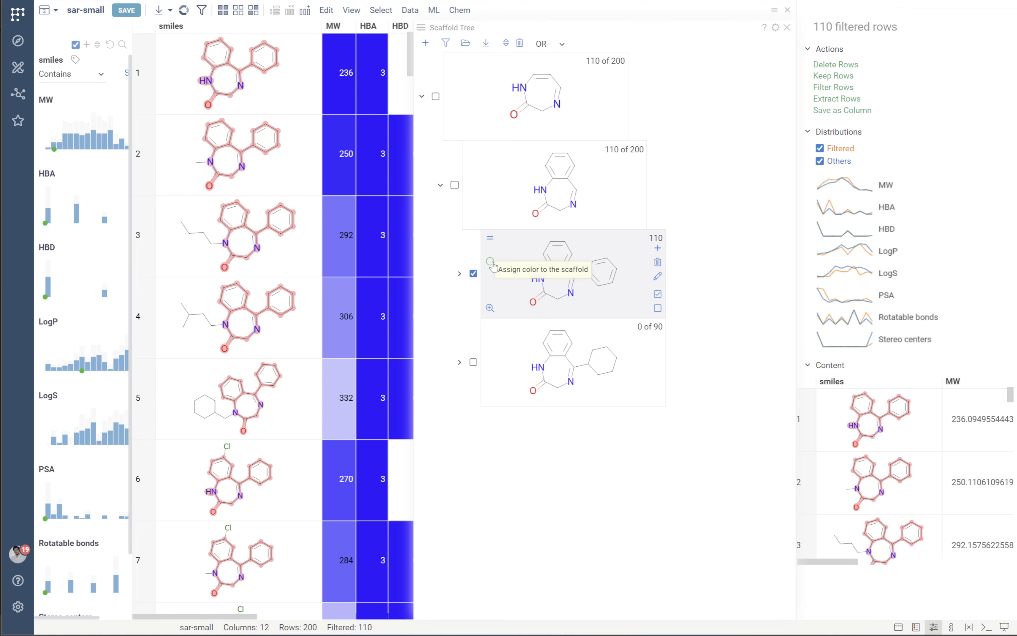
pyautogui.click(490, 262)
pyautogui.click(490, 286)
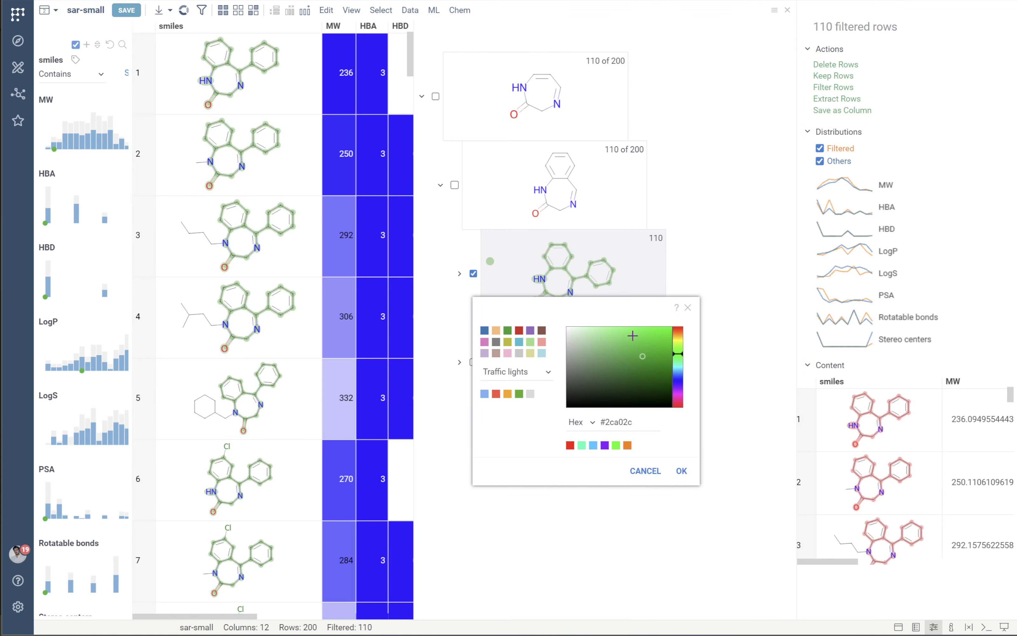
pyautogui.moveTo(642, 357); pyautogui.dragTo(672, 327)
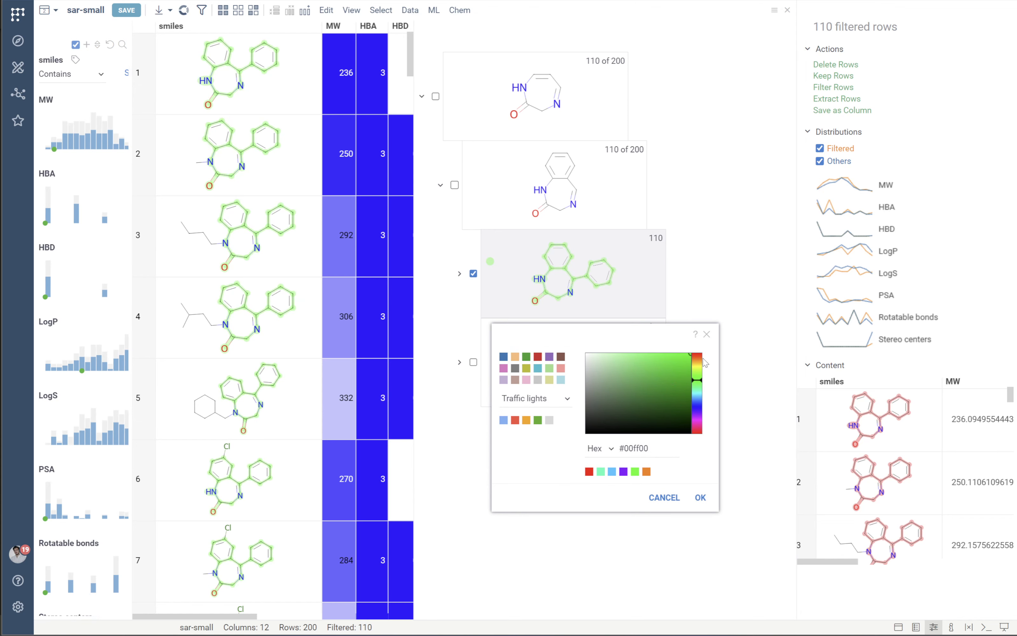
pyautogui.click(700, 498)
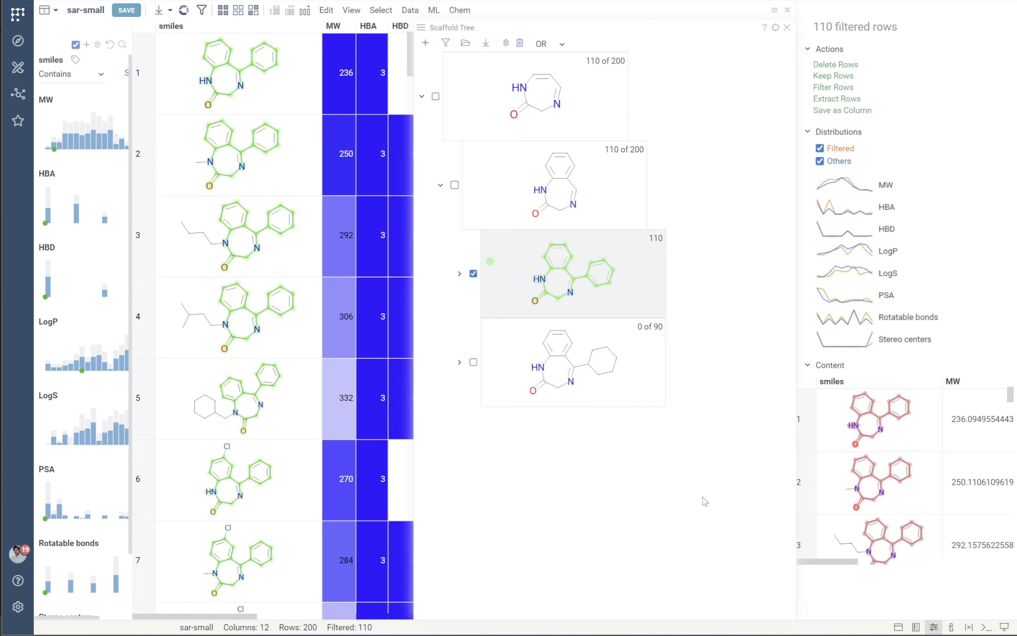
# Add the cyclohexyl-substituted scaffold to the filter and assign it the purple colour #8700ff.
pyautogui.click(474, 363)
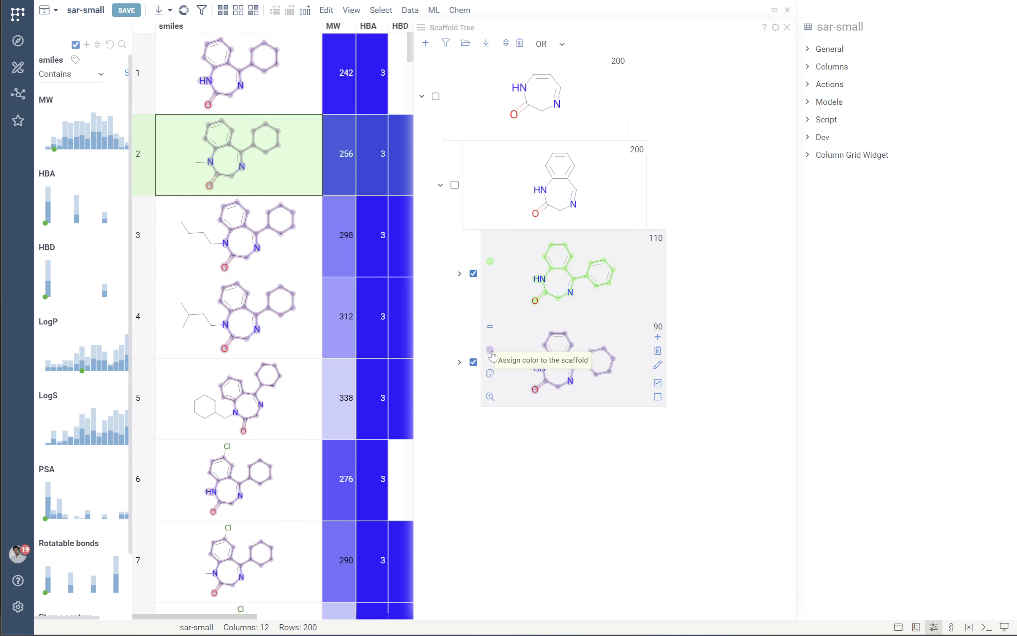
pyautogui.click(490, 374)
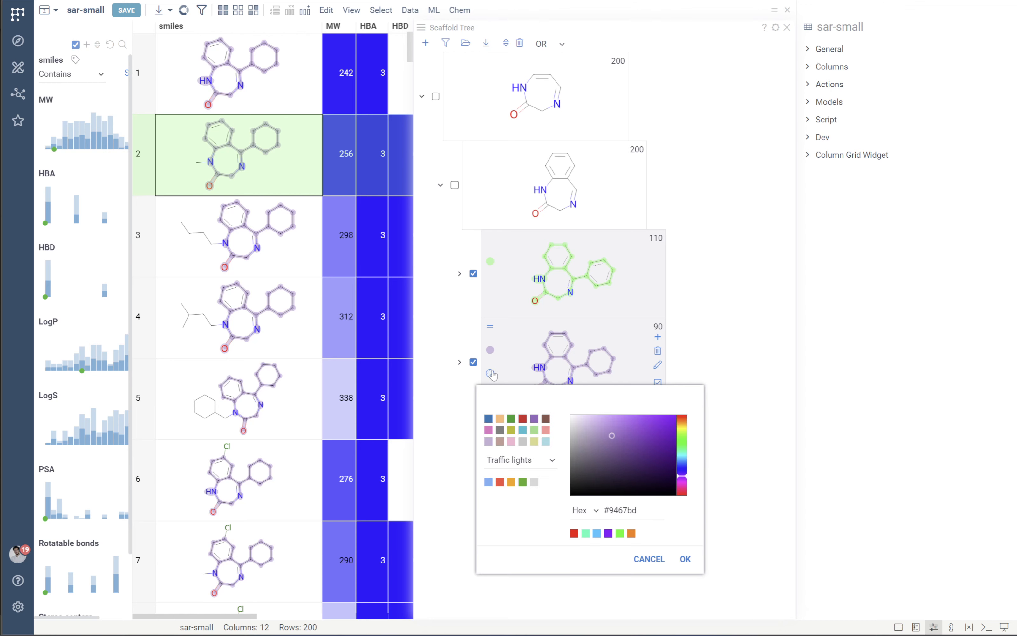
pyautogui.moveTo(636, 425); pyautogui.dragTo(675, 415)
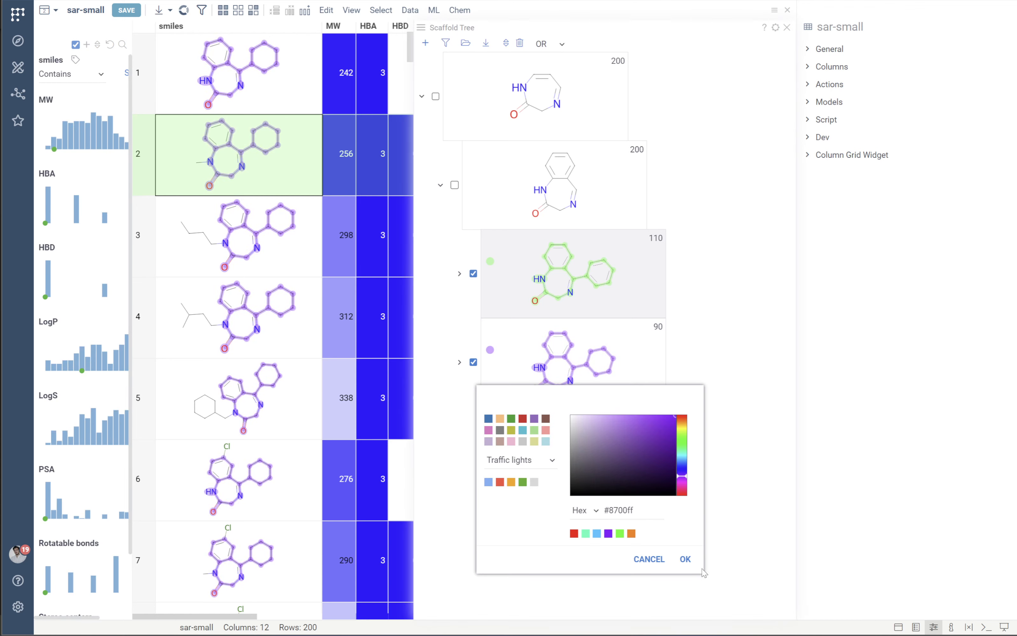
pyautogui.click(686, 559)
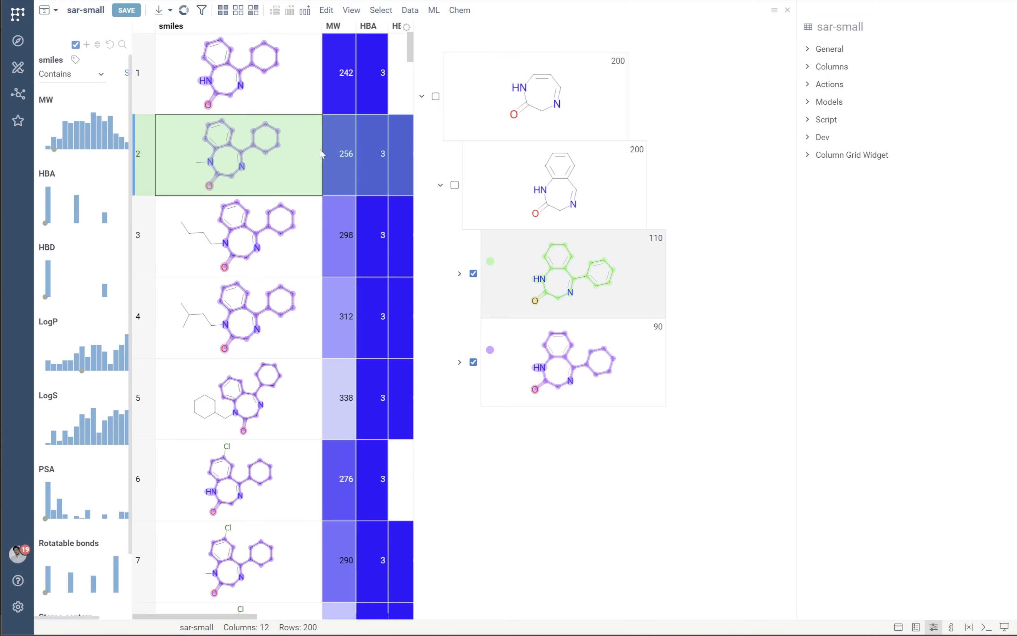
# Select the rows that match the green phenyl scaffold.
pyautogui.moveTo(412, 60); pyautogui.dragTo(411, 180)
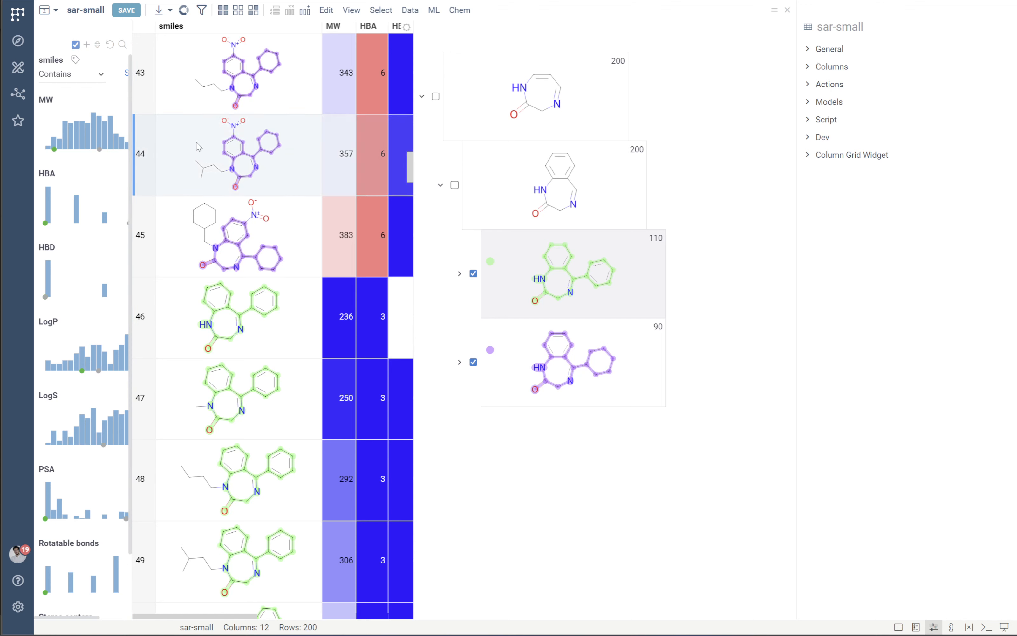
pyautogui.moveTo(635, 309)
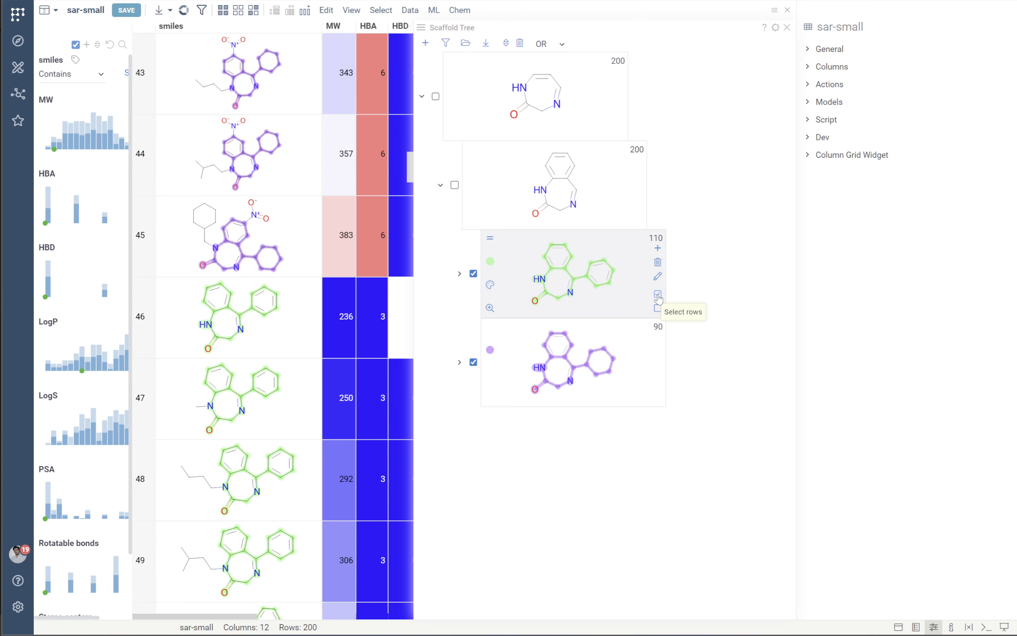
pyautogui.click(658, 295)
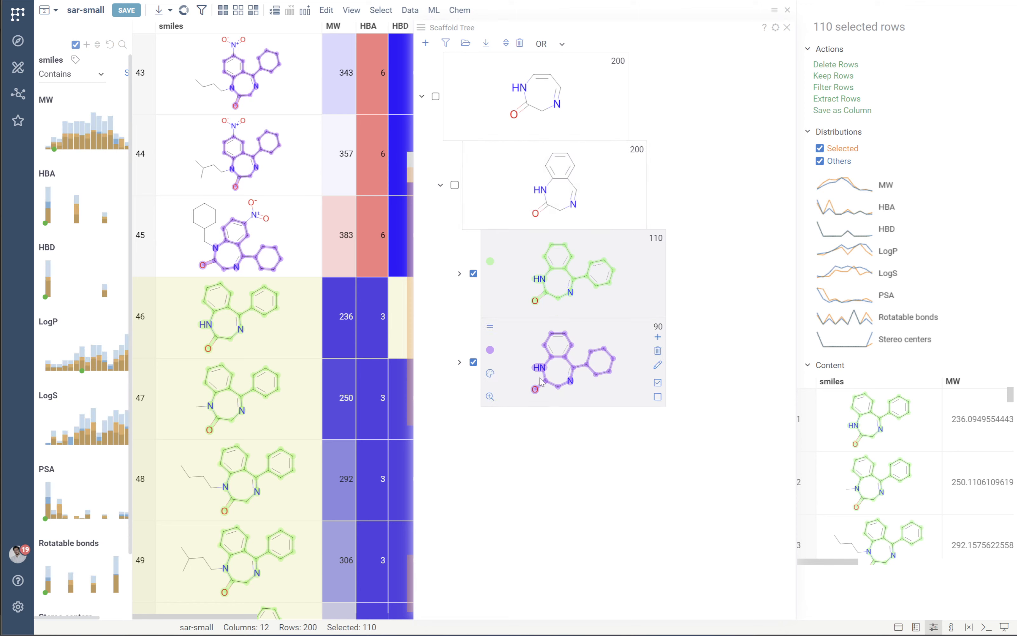
pyautogui.scroll(-1, 305, 147)
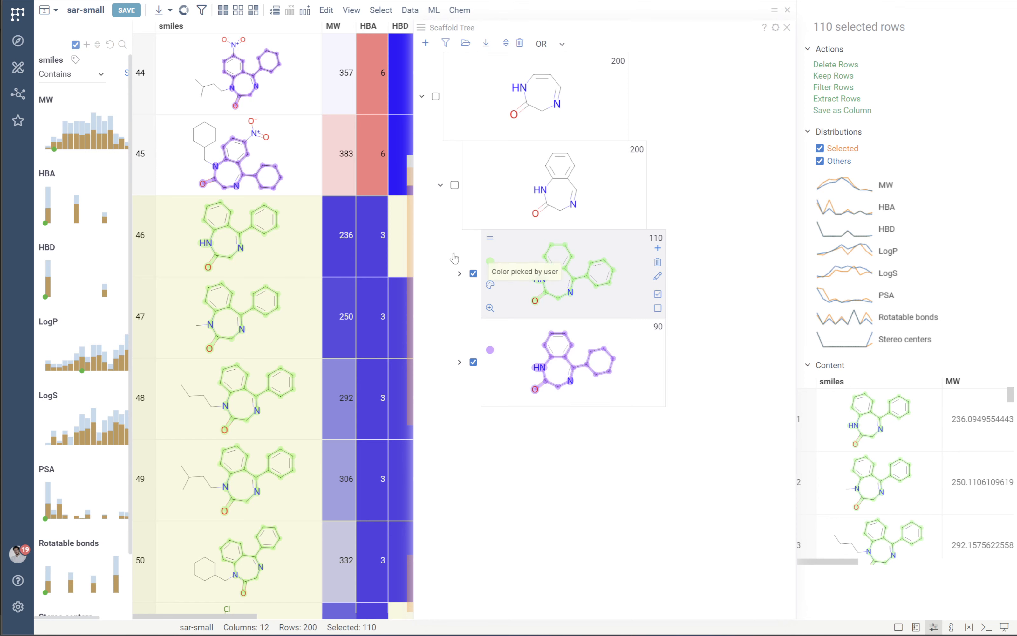
# Add a scatter plot of the dataset and deselect the rows of the green scaffold.
pyautogui.click(18, 67)
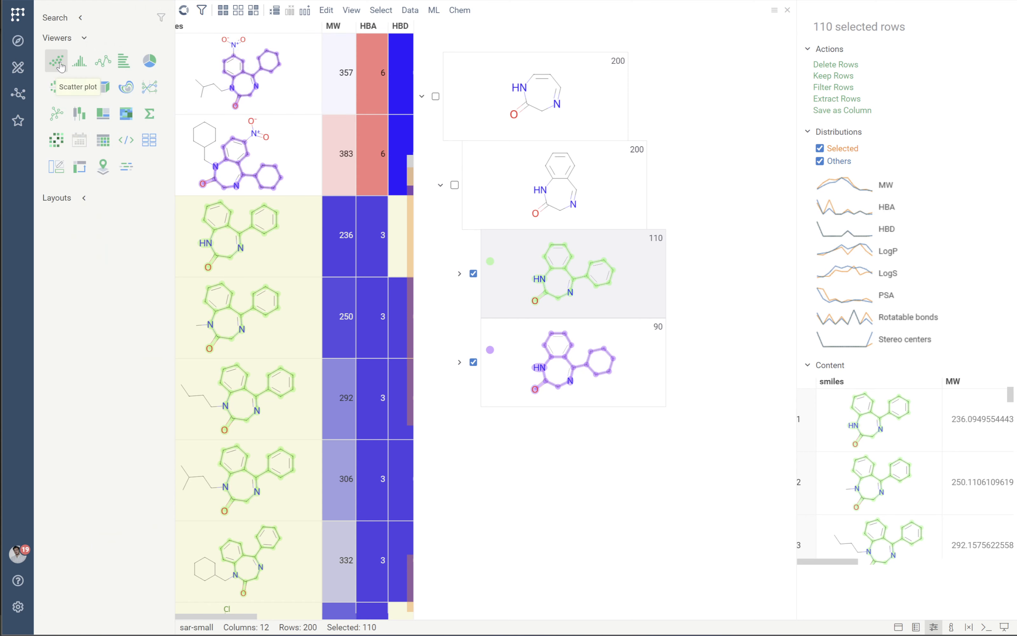
pyautogui.click(57, 62)
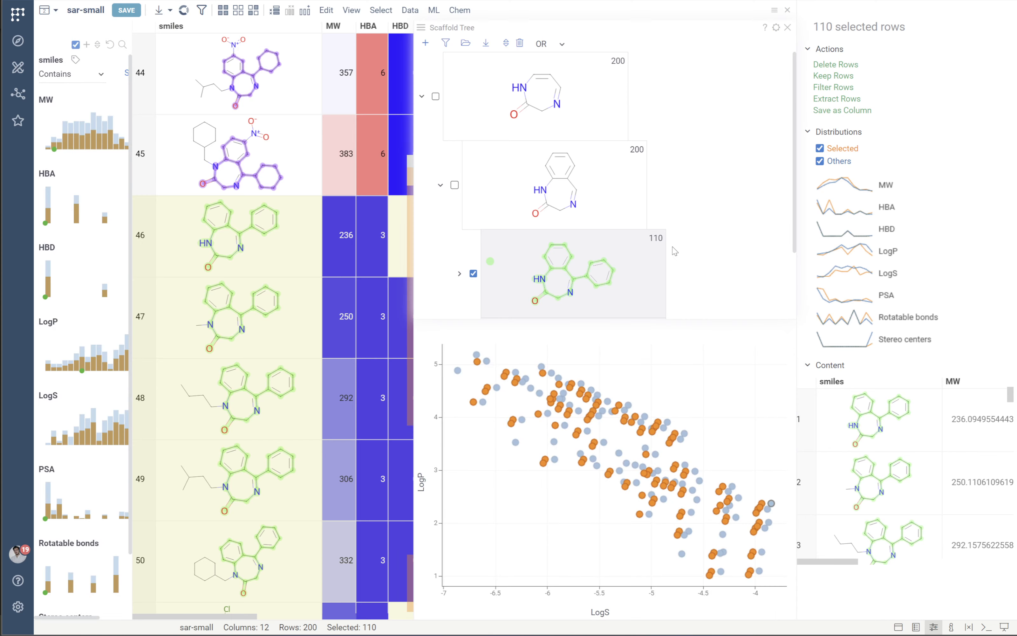
pyautogui.click(657, 308)
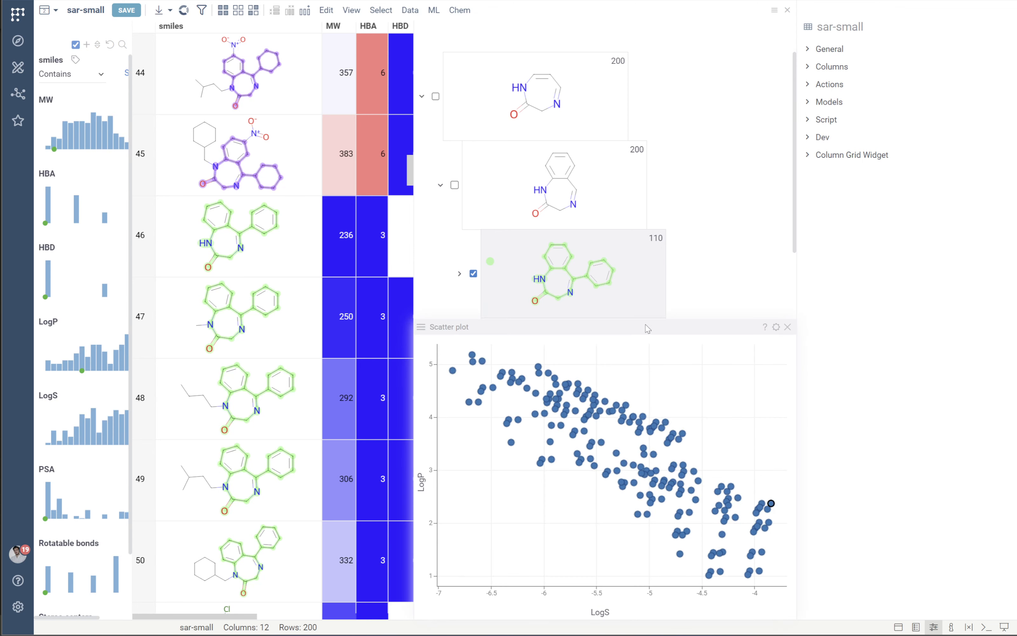
# Enlarge the scatter plot and colour its points by the Scaffold Tree_smiles_colors column.
pyautogui.moveTo(655, 320); pyautogui.dragTo(658, 267)
pyautogui.click(791, 453)
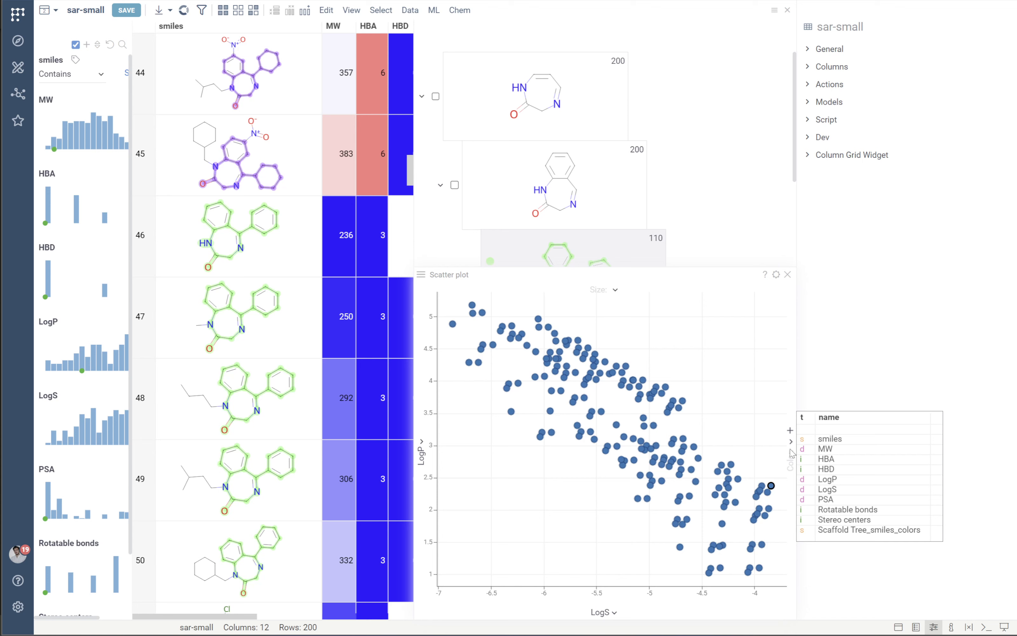
pyautogui.click(841, 529)
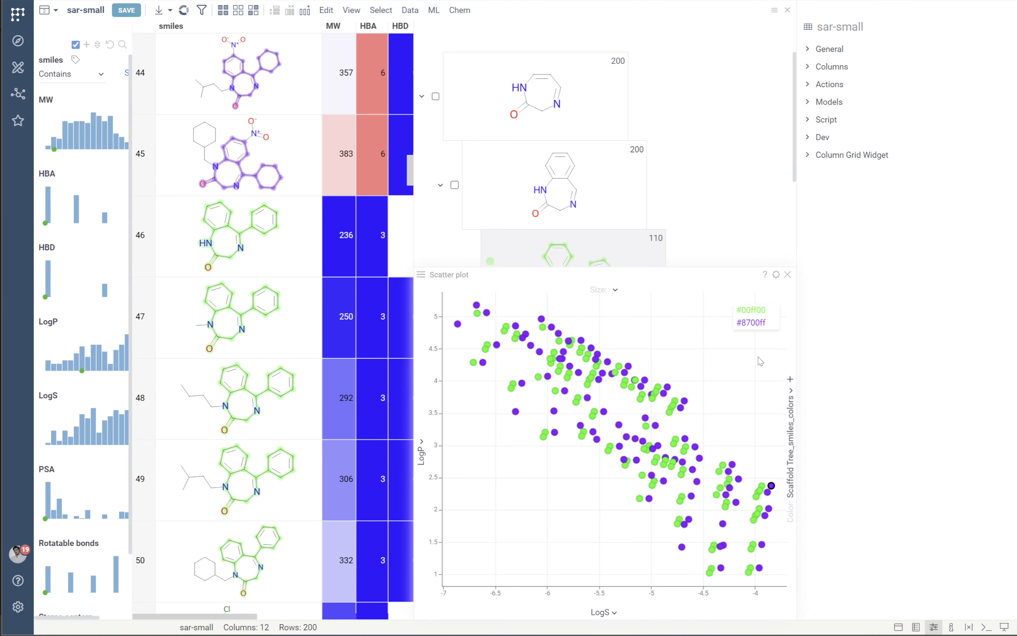
# Shrink the scatter plot, highlight the points of the green and purple scaffolds in it, and close the plot.
pyautogui.moveTo(700, 269); pyautogui.dragTo(699, 399)
pyautogui.moveTo(462, 247)
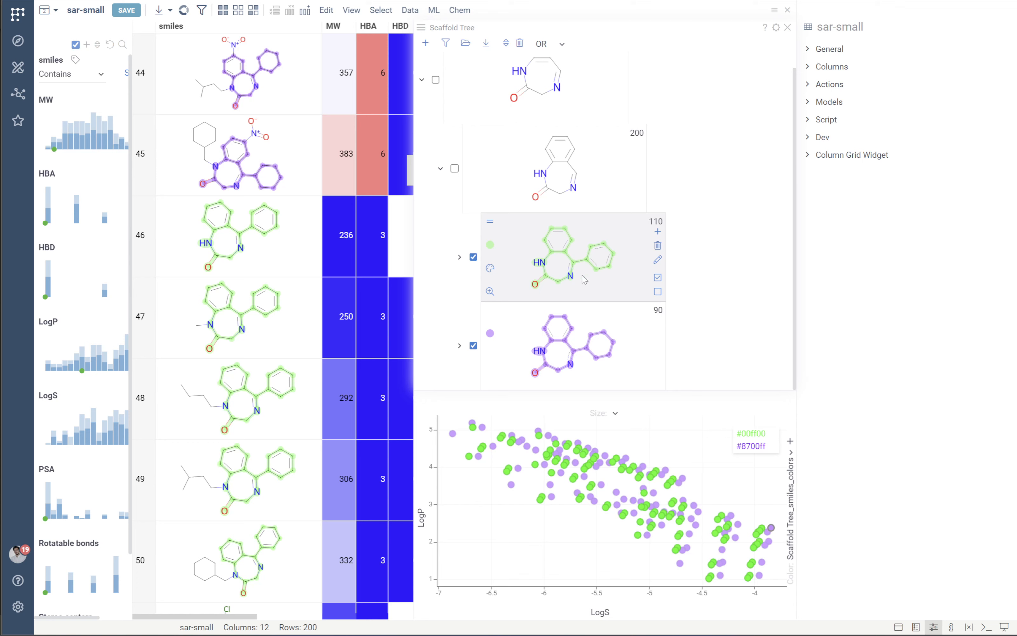
pyautogui.moveTo(600, 377)
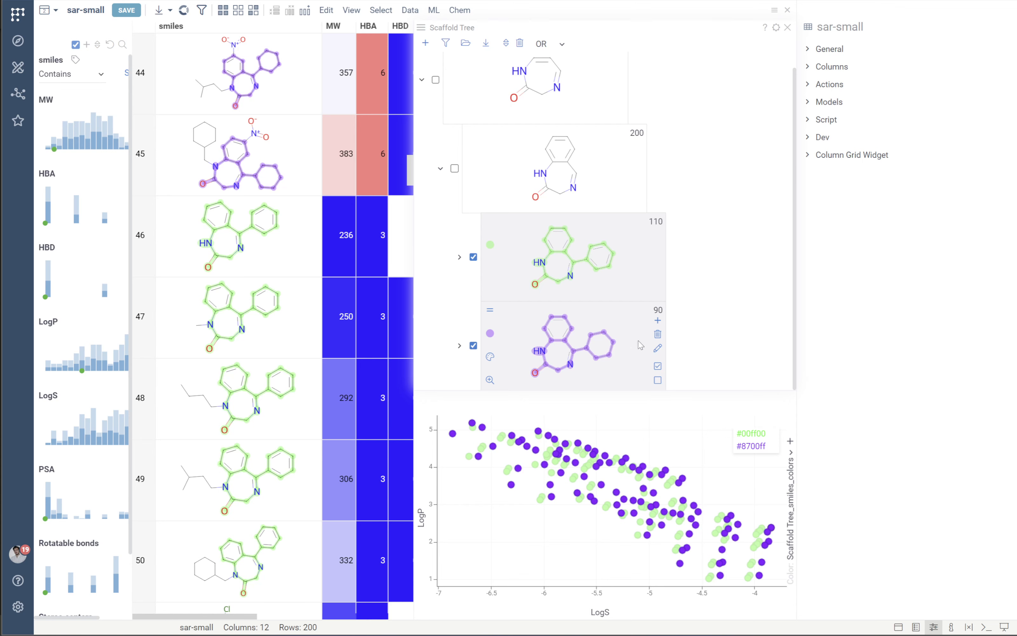
pyautogui.click(789, 402)
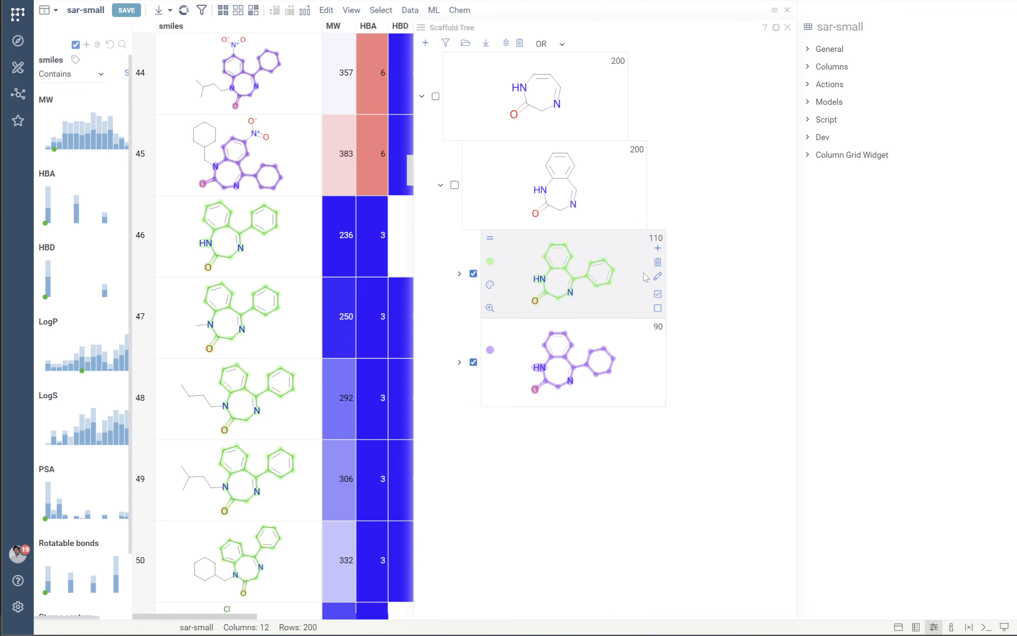
# Add a child scaffold under the second-level scaffold, drawing a methyl group on the ring carbon between the carbonyl and the imine nitrogen.
pyautogui.moveTo(485, 194)
pyautogui.moveTo(560, 256)
pyautogui.moveTo(585, 169)
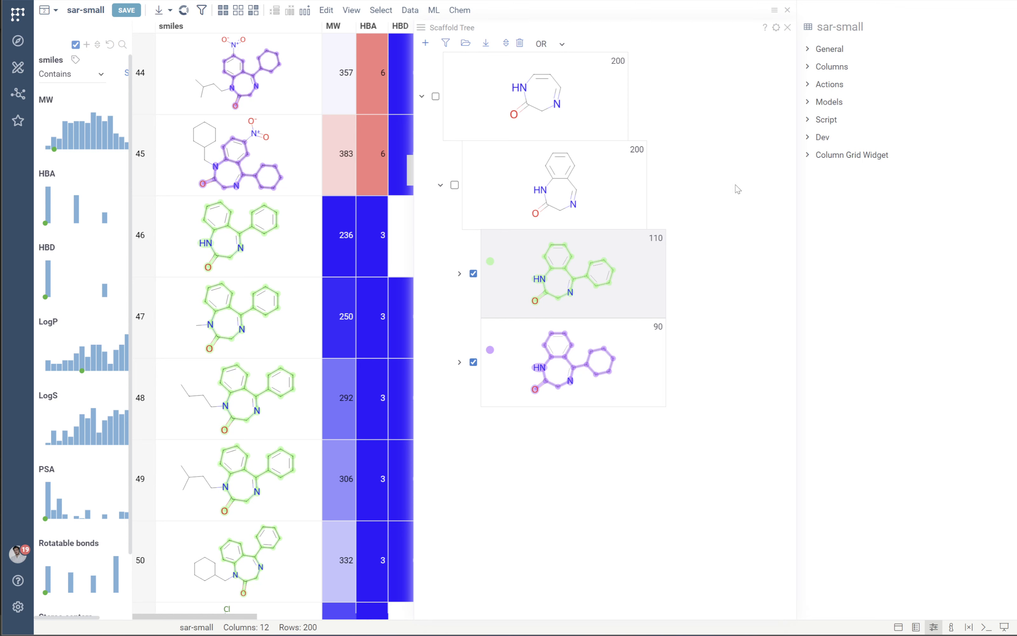
pyautogui.moveTo(639, 162)
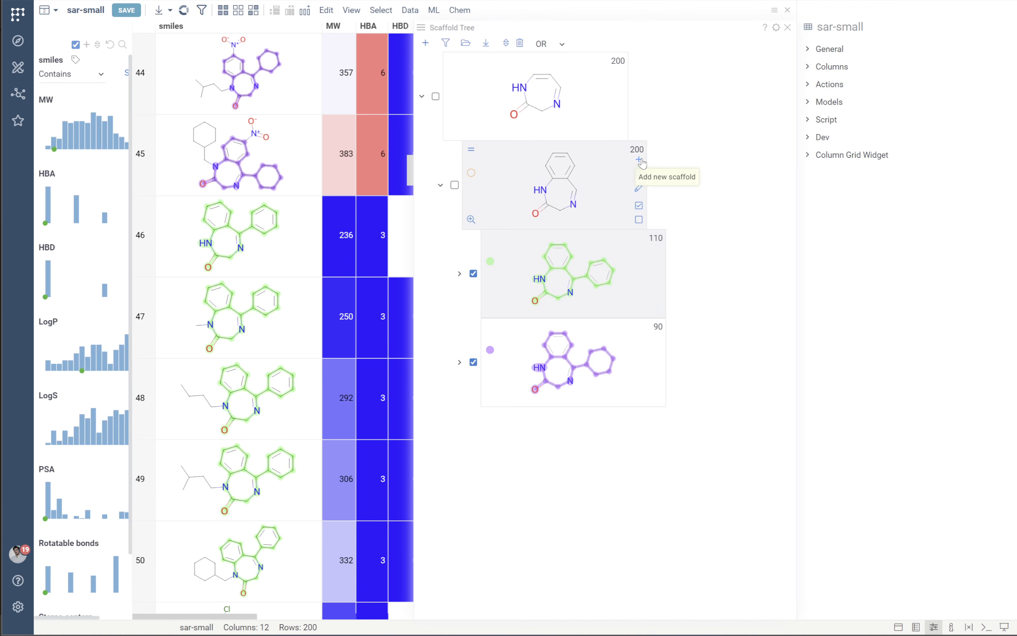
pyautogui.click(639, 160)
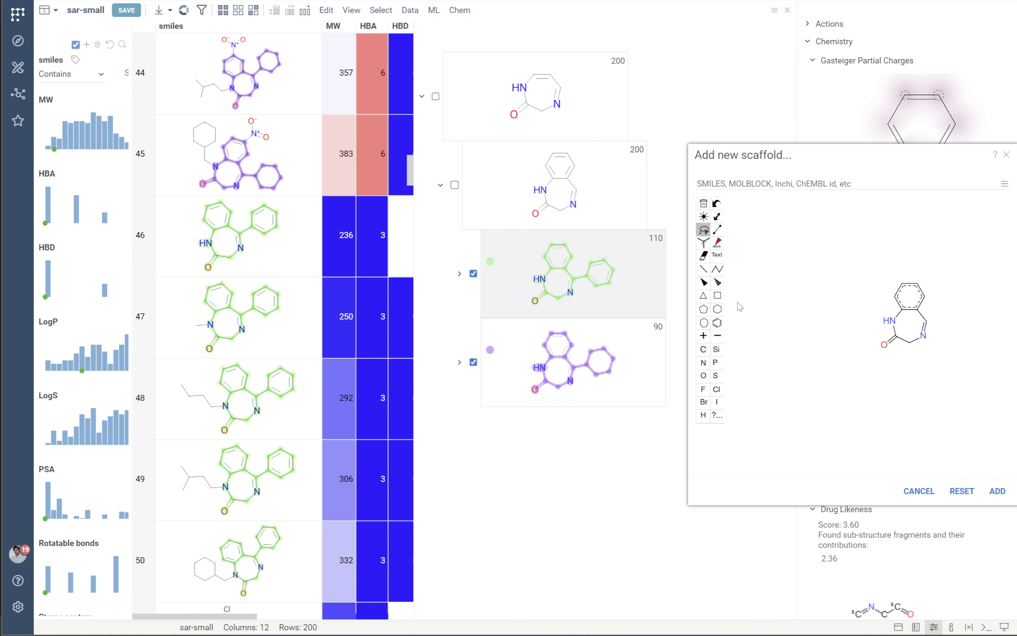
pyautogui.click(703, 270)
pyautogui.click(910, 342)
pyautogui.click(999, 491)
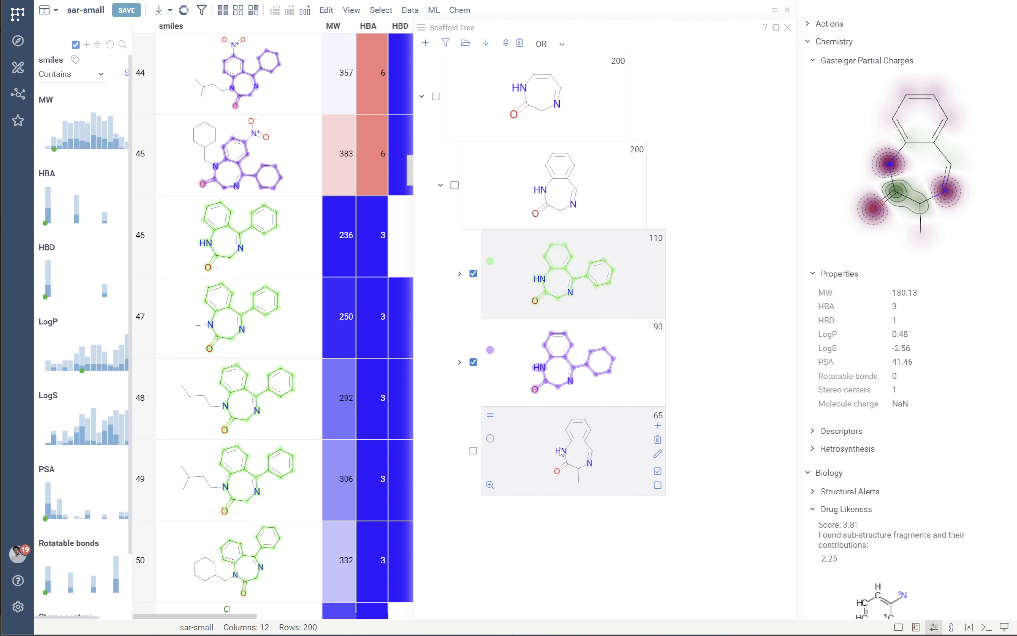
# Assign a bright red colour to the new methyl-substituted scaffold.
pyautogui.click(491, 440)
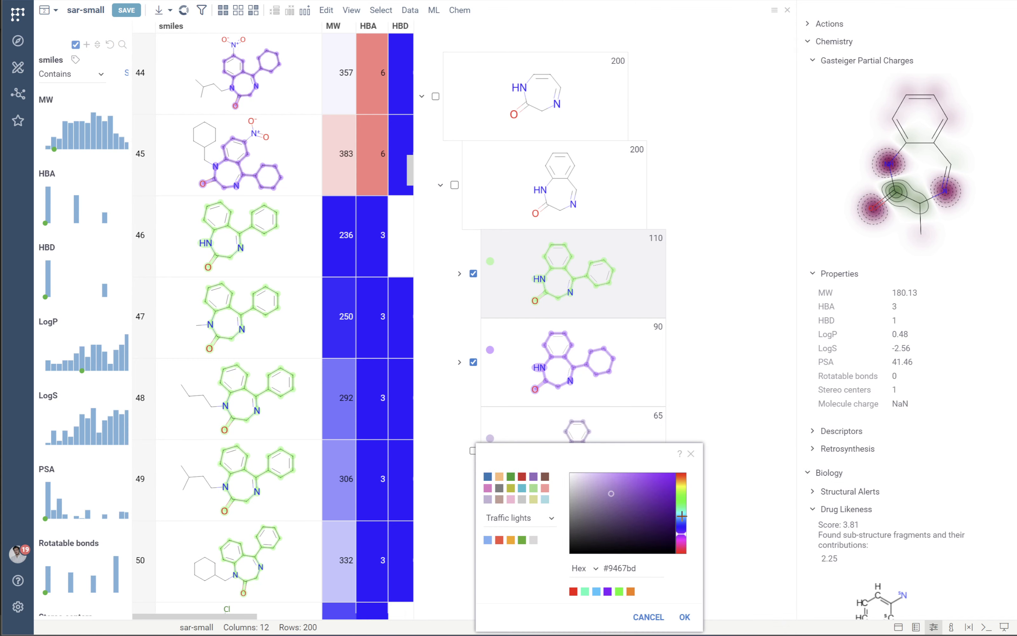
pyautogui.moveTo(679, 503); pyautogui.dragTo(680, 474)
pyautogui.click(675, 473)
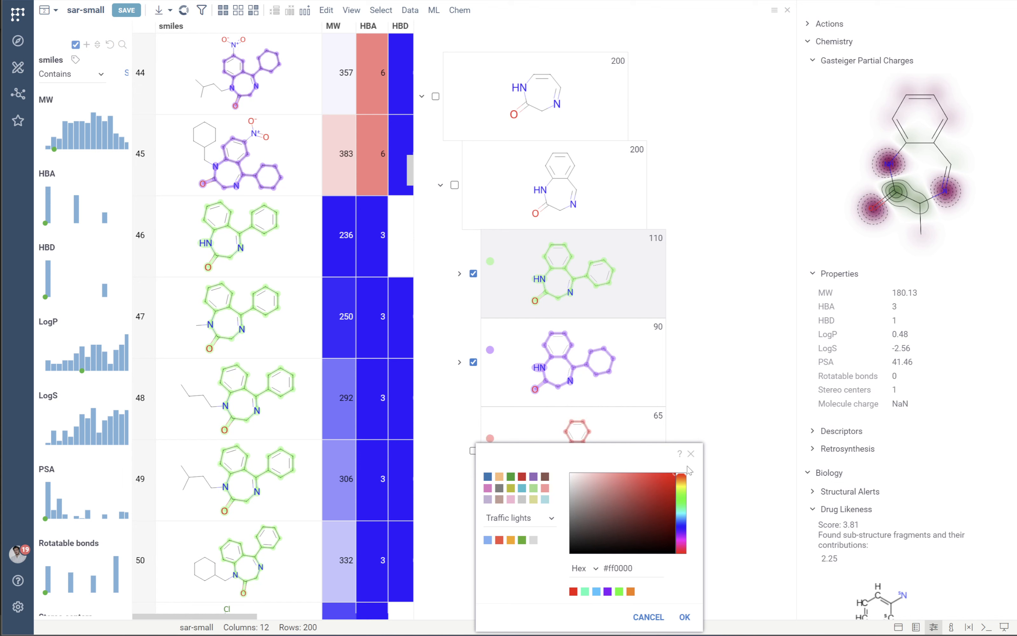
pyautogui.click(684, 616)
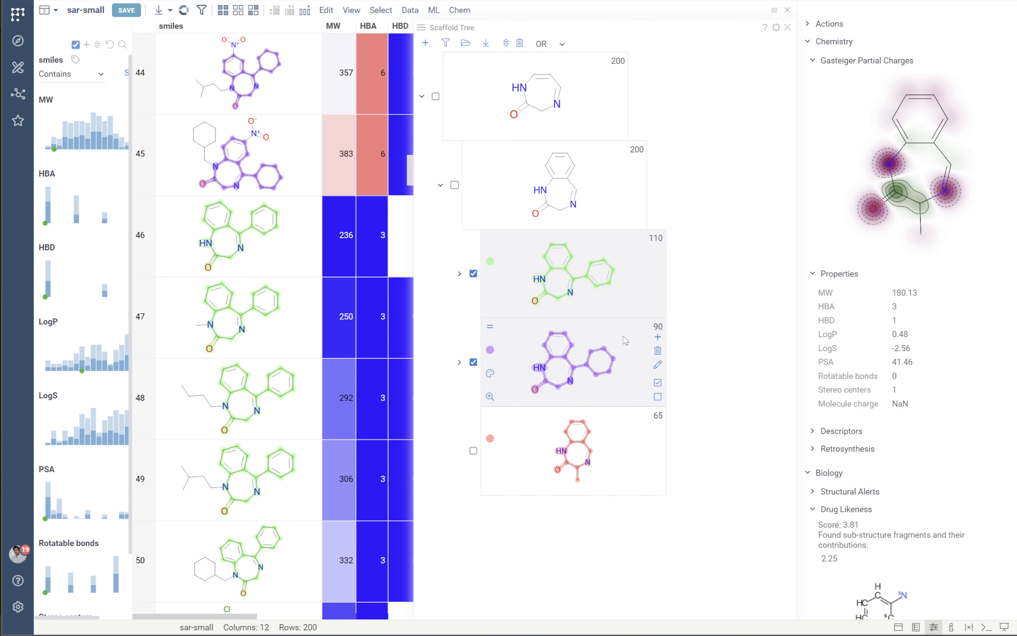
# Save the coloured scaffold tree to disk.
pyautogui.click(485, 46)
pyautogui.click(622, 101)
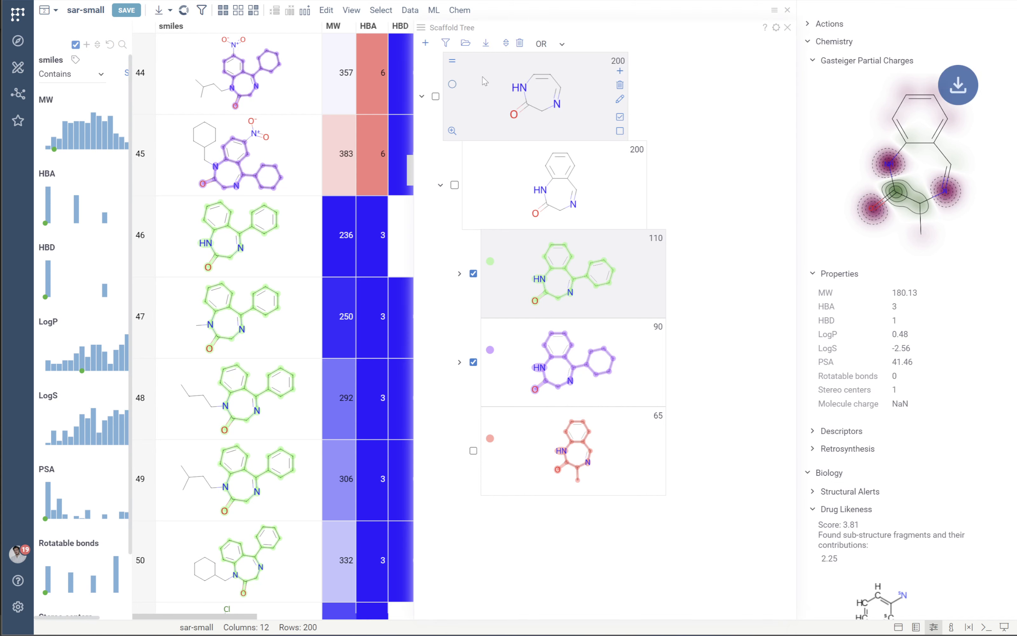
pyautogui.click(700, 99)
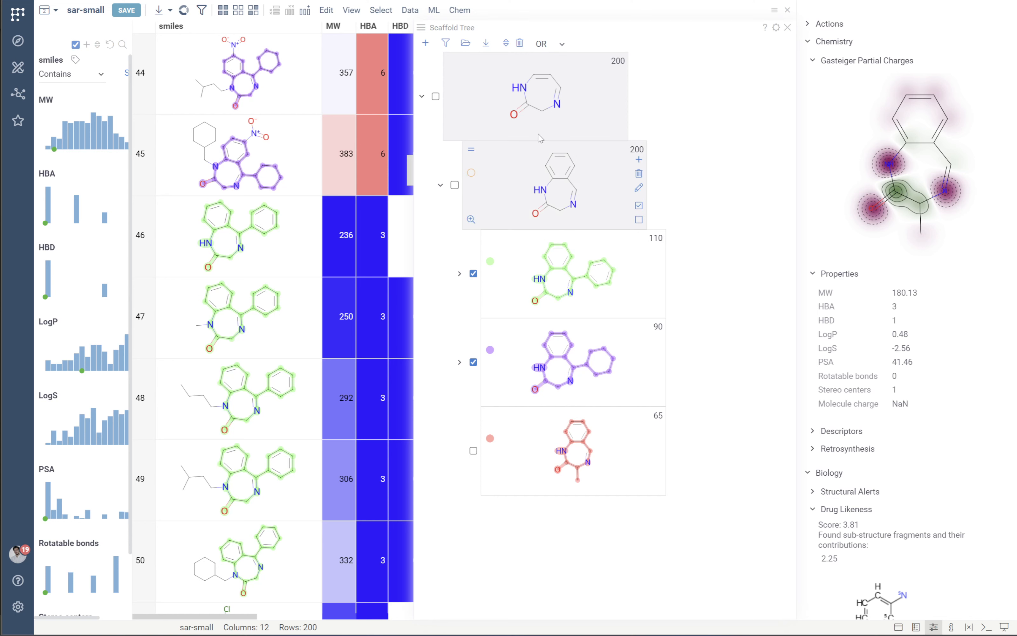
# Drop all scaffold trees and reopen the saved tree from disk.
pyautogui.click(520, 44)
pyautogui.click(633, 87)
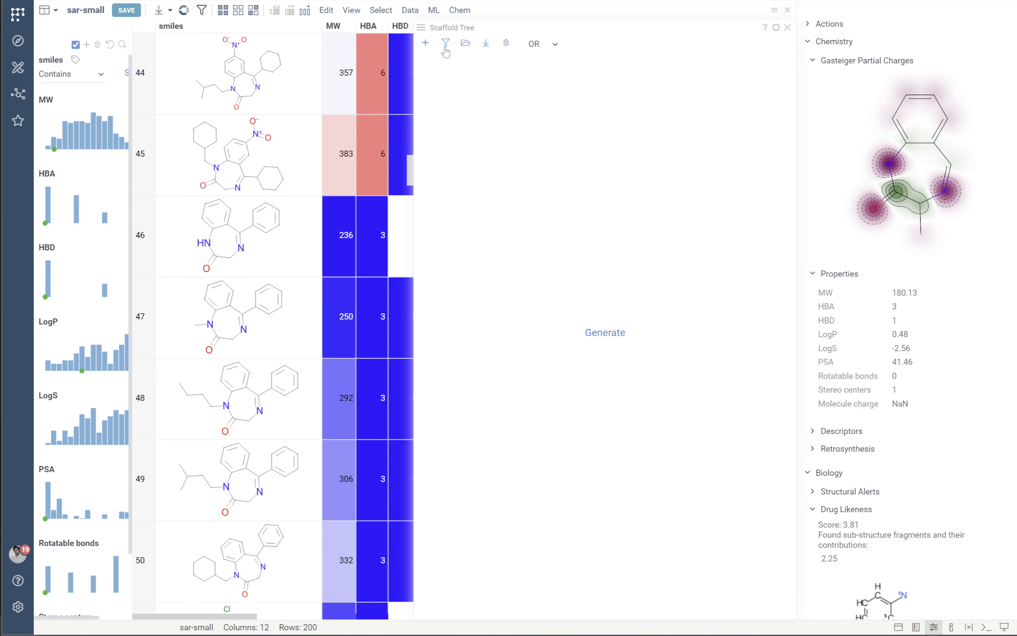
pyautogui.click(466, 47)
pyautogui.doubleClick(245, 171)
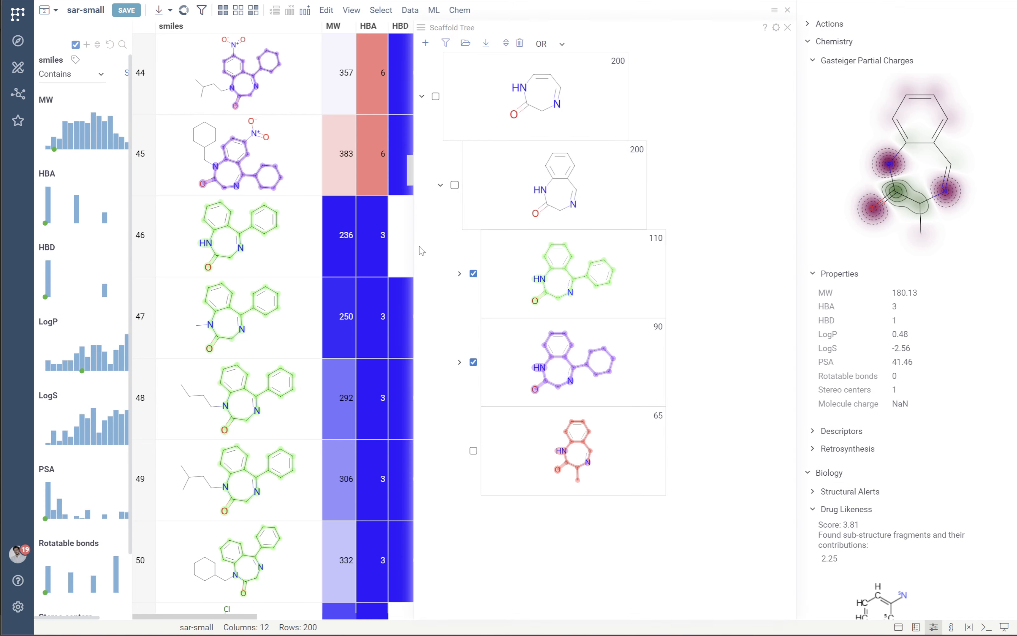
# Widen the molecule grid so the LogP column fits, and widen the filter panel.
pyautogui.moveTo(415, 244); pyautogui.dragTo(498, 243)
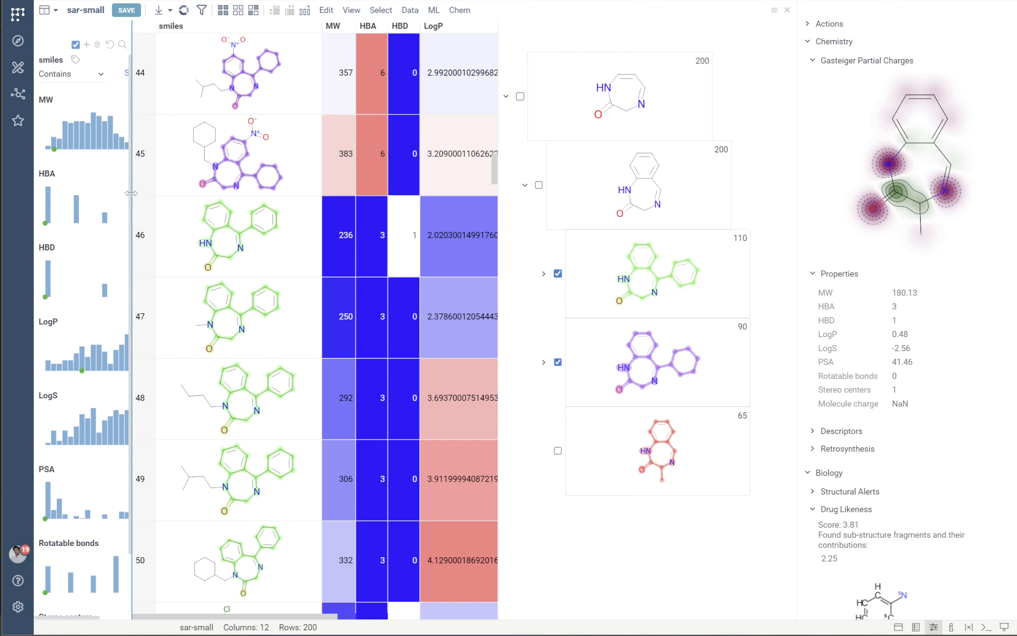
pyautogui.moveTo(135, 193); pyautogui.dragTo(186, 193)
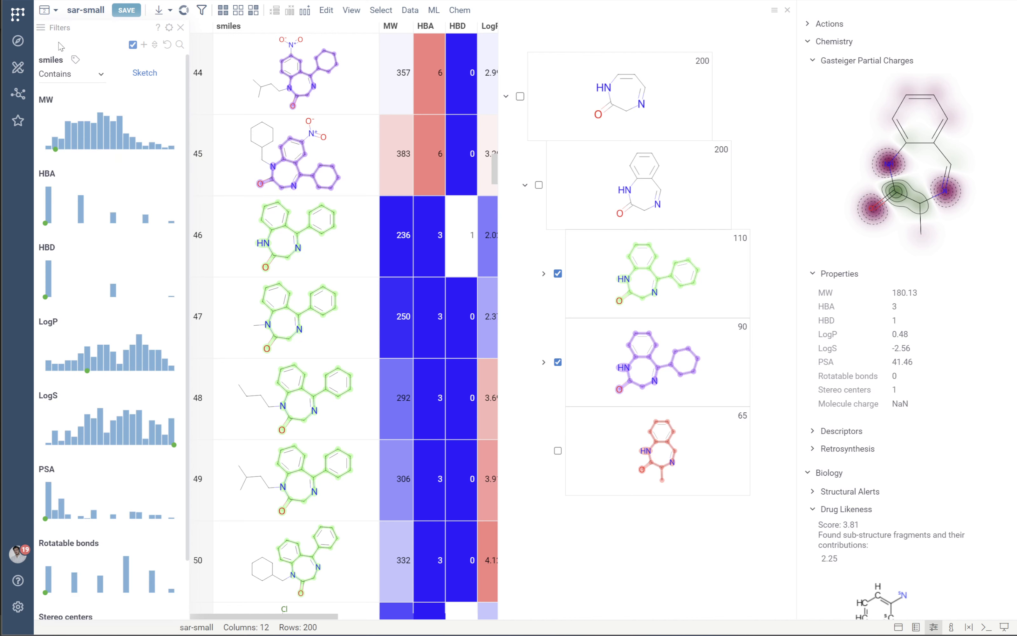
# Add a Scaffold Tree Filter for the smiles column to the filter panel.
pyautogui.click(42, 32)
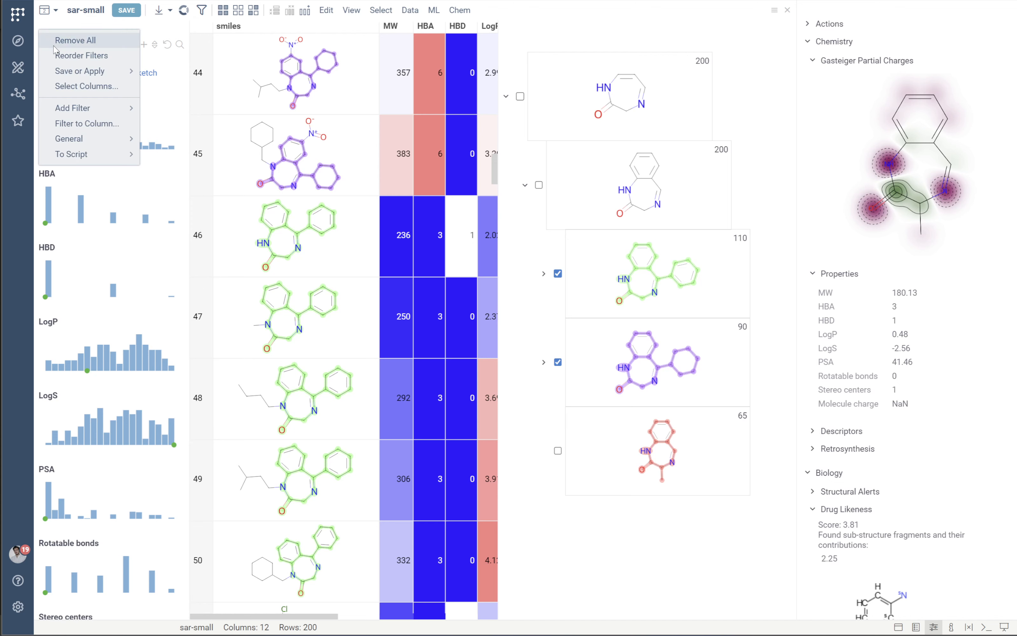
pyautogui.moveTo(105, 107)
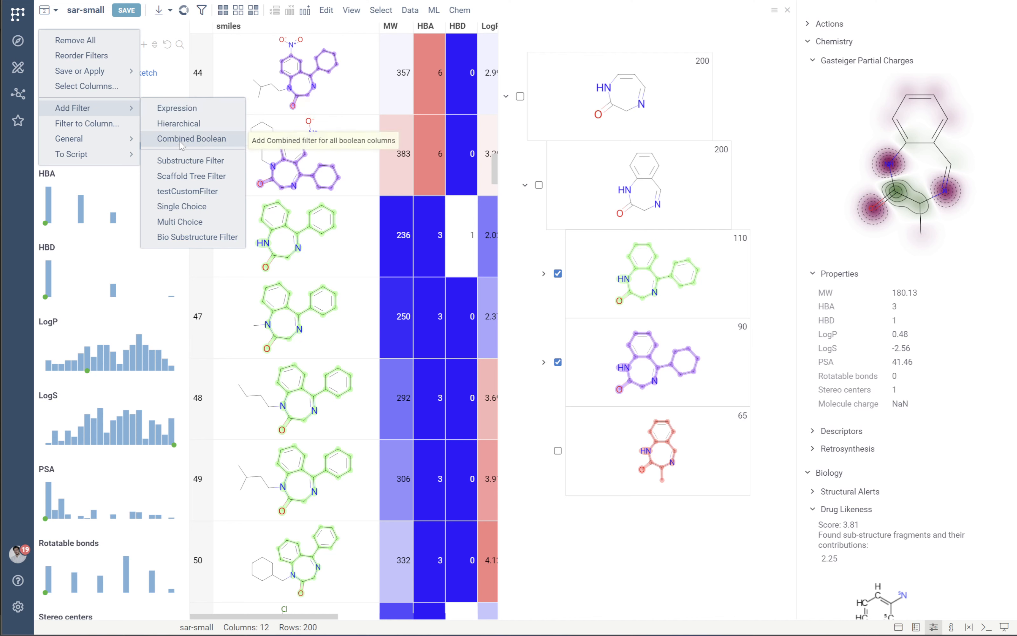
pyautogui.click(213, 180)
pyautogui.click(383, 247)
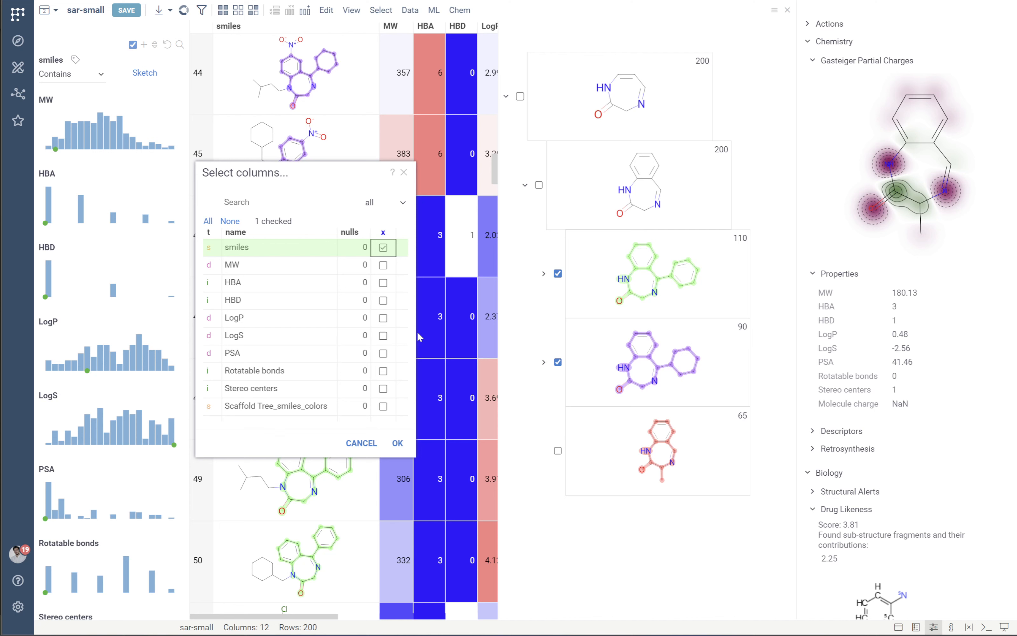
pyautogui.click(397, 446)
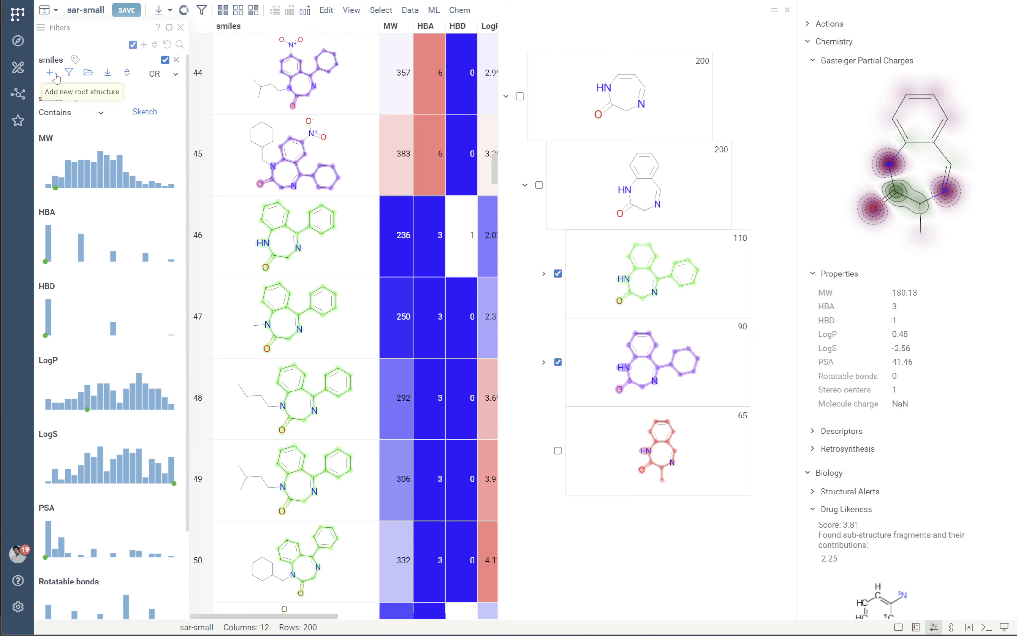
# Open the saved scaffold tree in the new filter and widen the filter panel so its scaffolds fit.
pyautogui.click(89, 73)
pyautogui.click(195, 172)
pyautogui.click(196, 173)
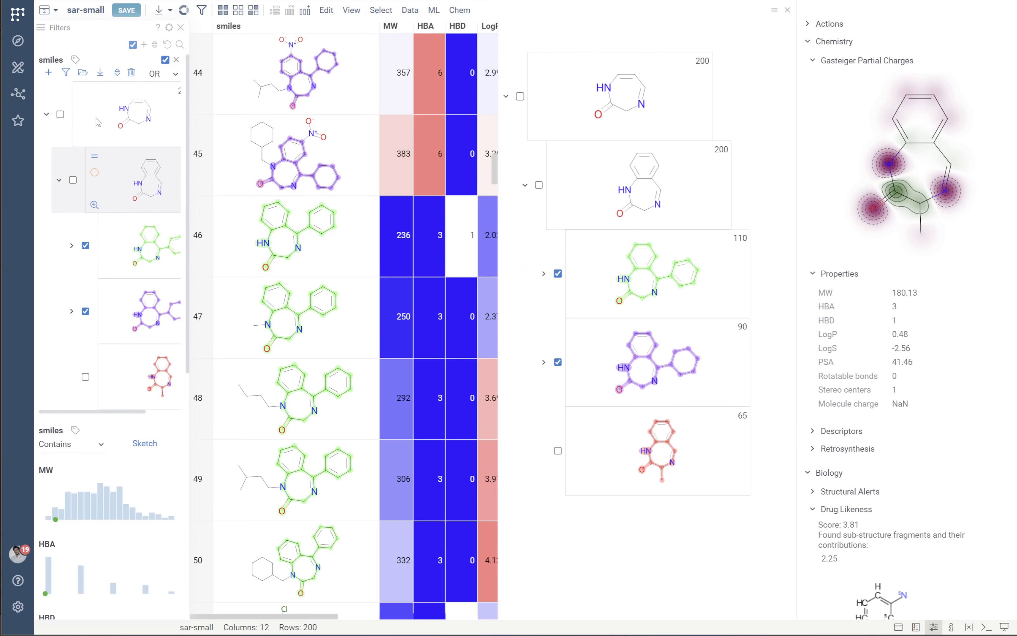
pyautogui.moveTo(188, 209); pyautogui.dragTo(254, 208)
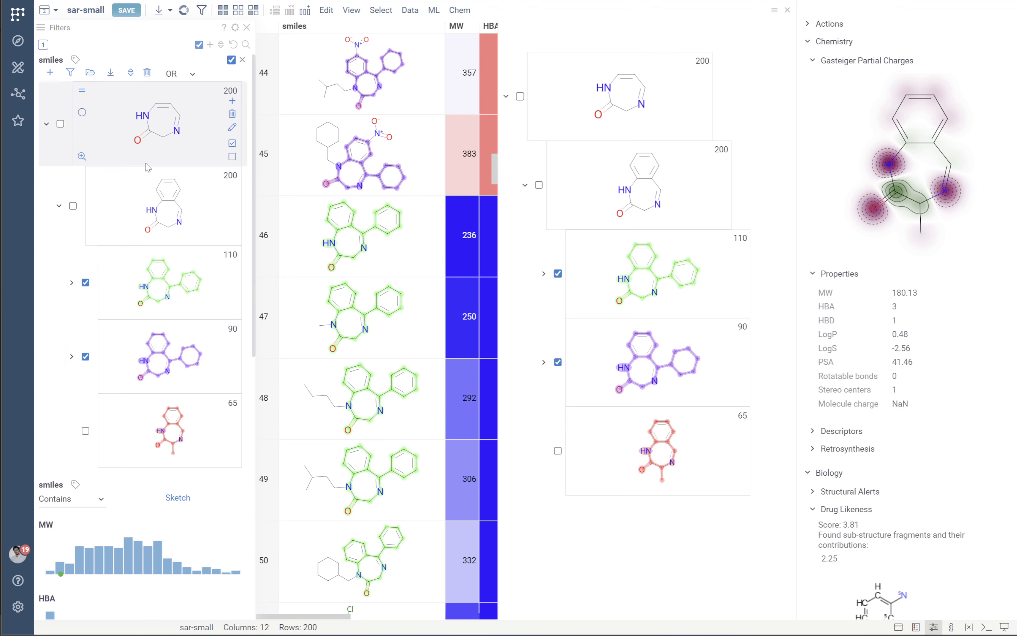
pyautogui.scroll(-2, 168, 189)
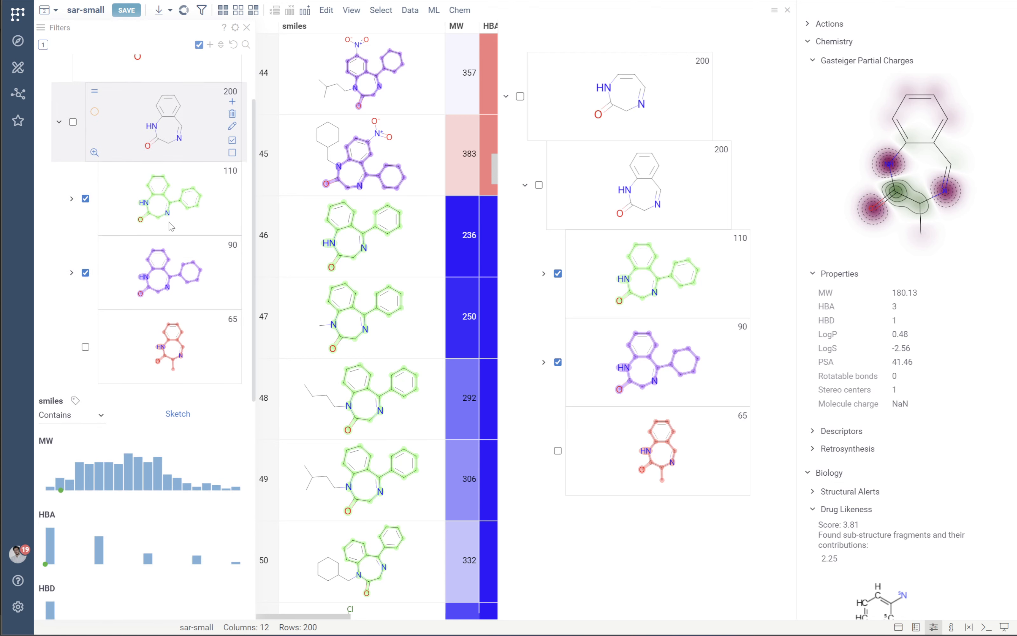